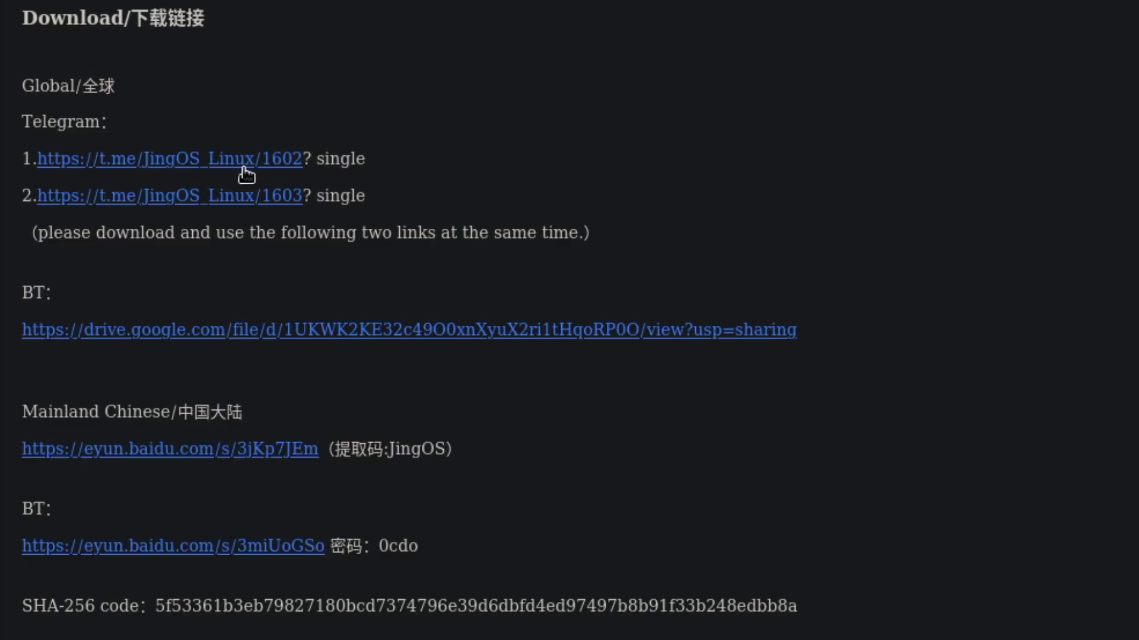
Step: Scroll down the JingOS download page past the Telegram, Google Drive and Baidu links, then back up
{"action": "scroll", "coordinate": [257, 178], "scroll_direction": "down", "scroll_amount": 3}
{"action": "scroll", "coordinate": [279, 196], "scroll_direction": "up", "scroll_amount": 3}
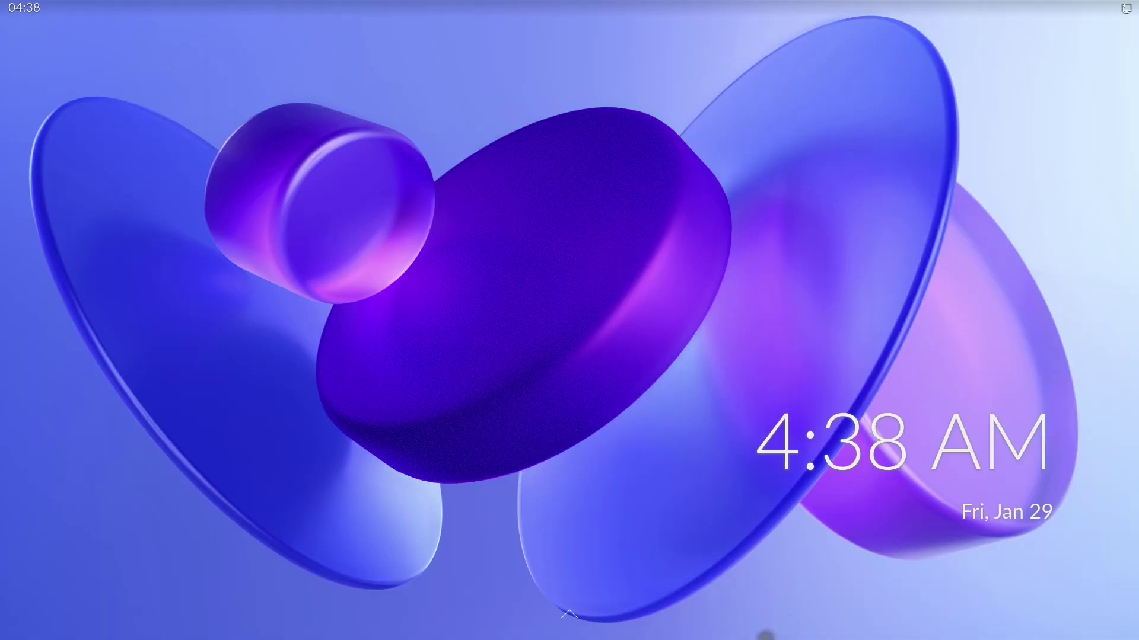
Step: Swipe up on the lock screen to bring up the PIN entry
{"action": "left_click_drag", "start_coordinate": [757, 523], "coordinate": [738, 172]}
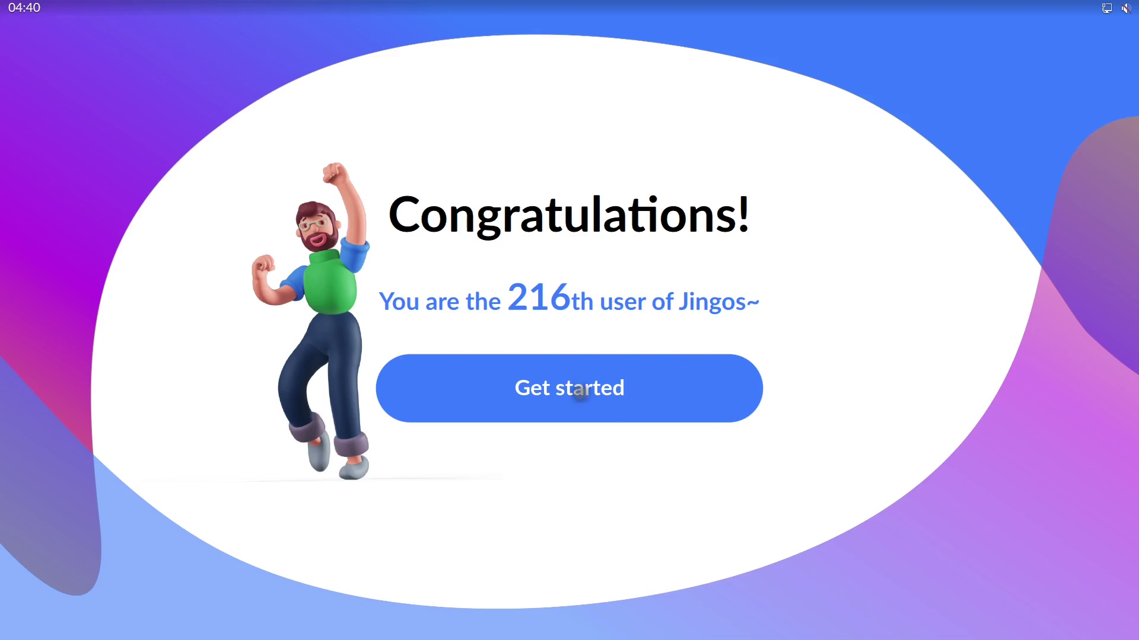
Step: Finish setup with Get started, then flip between the two app pages, ending on the first
{"action": "left_click", "coordinate": [580, 390]}
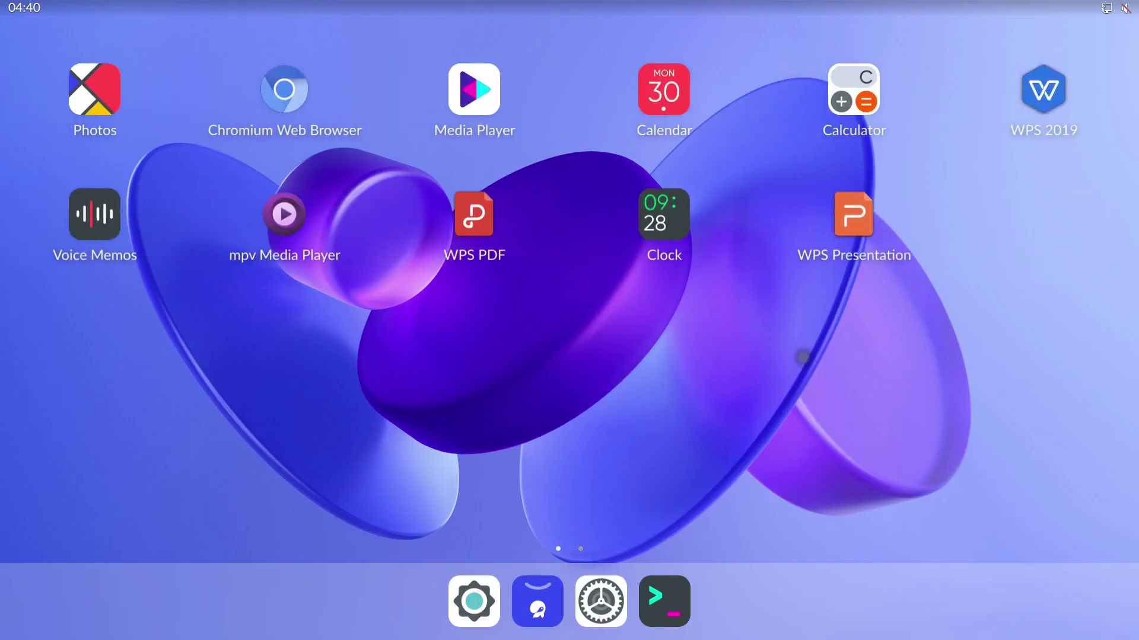
{"action": "left_click_drag", "start_coordinate": [863, 343], "coordinate": [94, 352]}
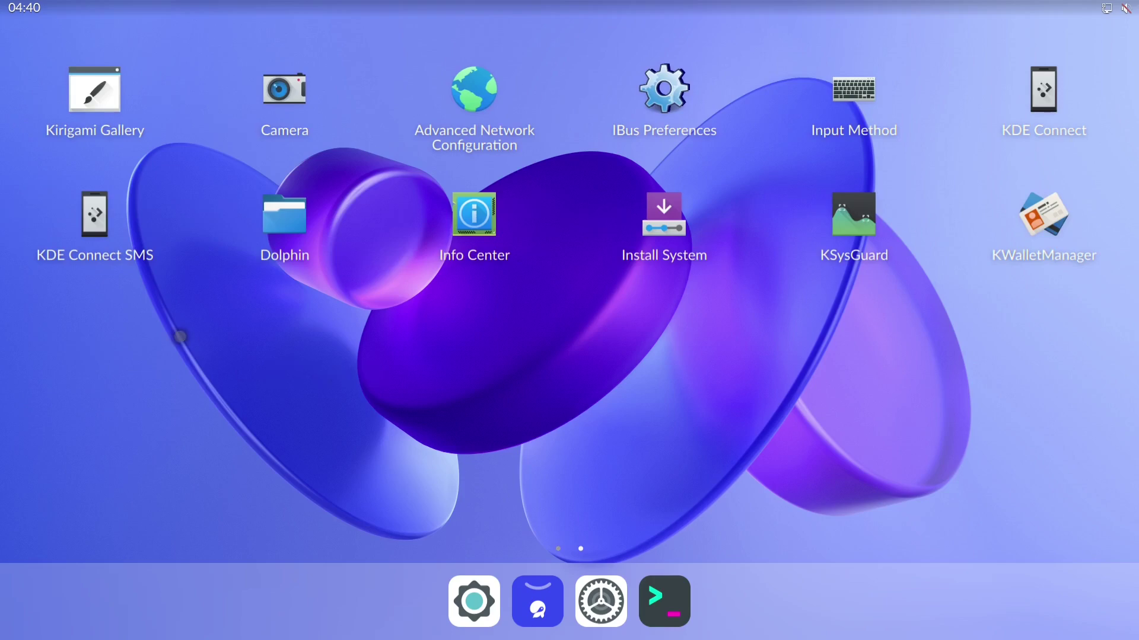
{"action": "left_click_drag", "start_coordinate": [180, 337], "coordinate": [1039, 373]}
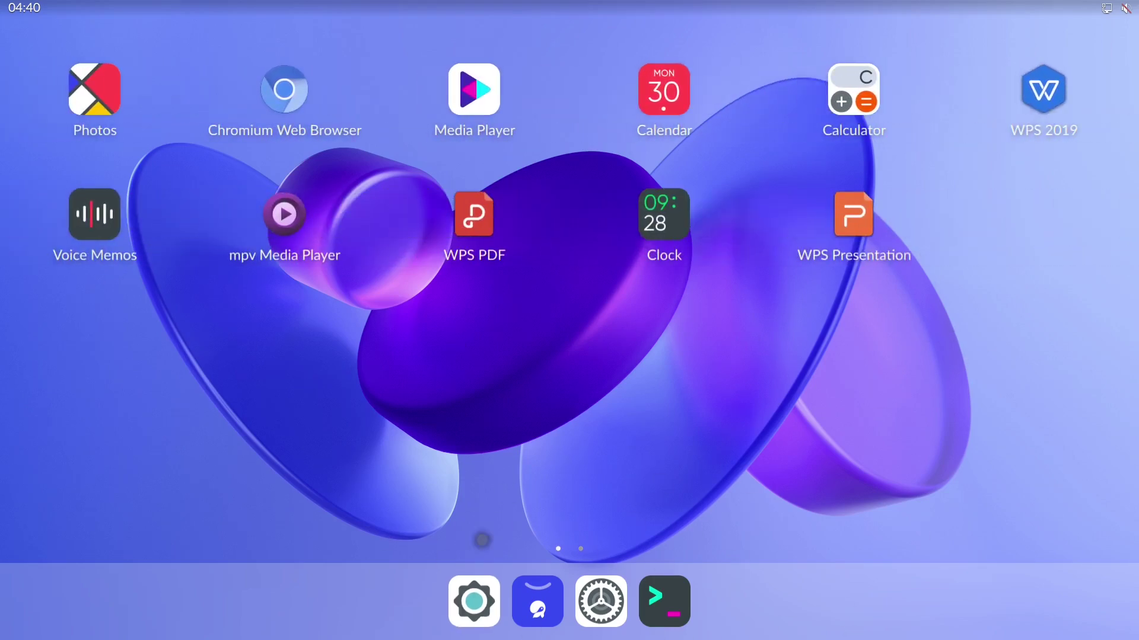
{"action": "mouse_move", "coordinate": [946, 323]}
{"action": "left_mouse_down"}
{"action": "mouse_move", "coordinate": [77, 318]}
{"action": "mouse_move", "coordinate": [926, 386]}
{"action": "left_mouse_up"}
{"action": "left_click_drag", "start_coordinate": [890, 344], "coordinate": [605, 346]}
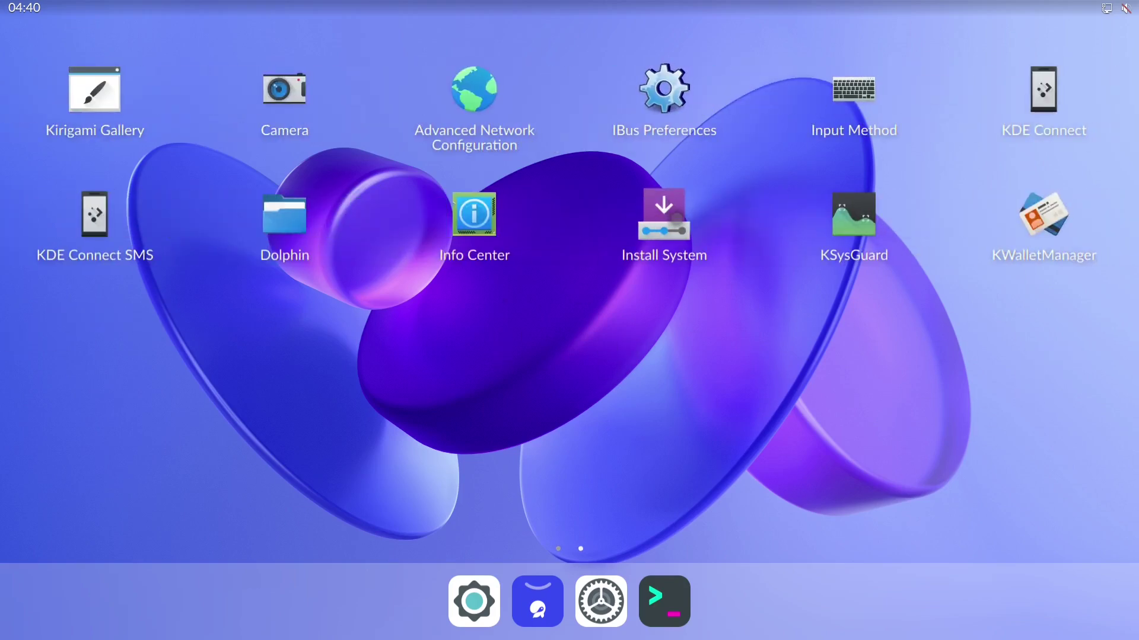
{"action": "left_click_drag", "start_coordinate": [567, 354], "coordinate": [790, 327]}
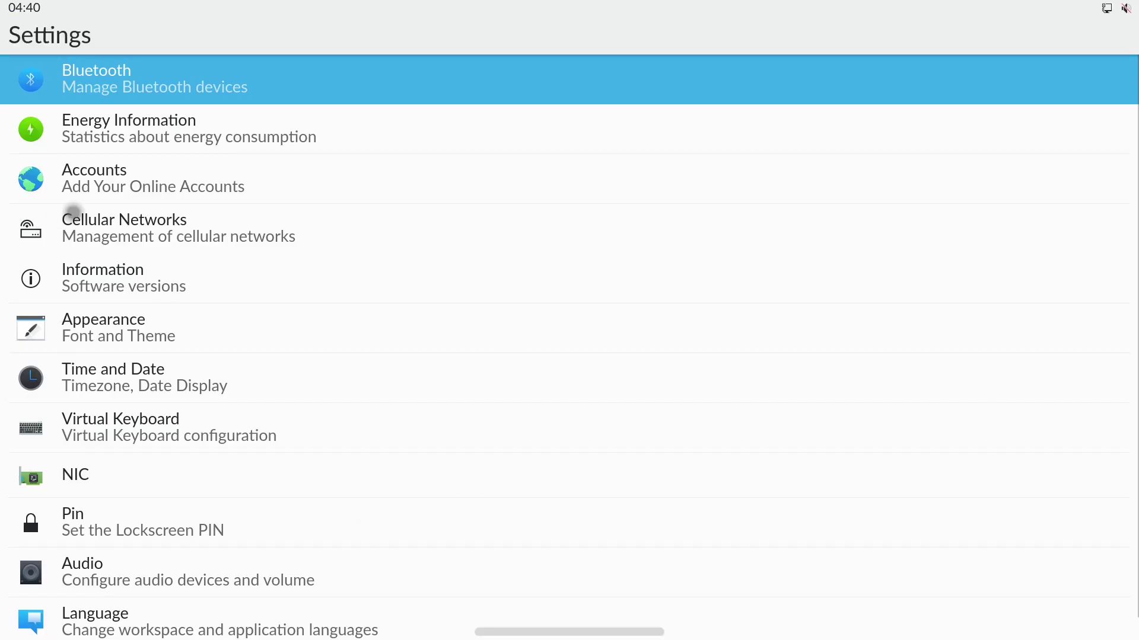
Step: Swipe up from the gesture bar to close the Settings app and return home
{"action": "left_click_drag", "start_coordinate": [572, 633], "coordinate": [581, 593]}
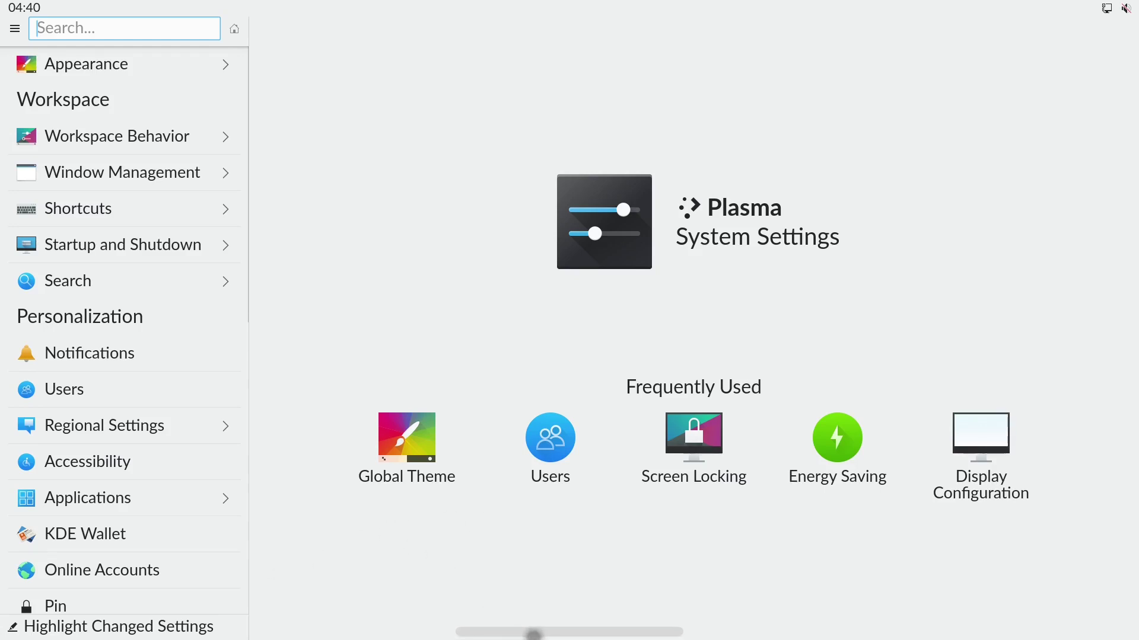
Step: Close System Settings with an upward swipe, then open Chromium's main menu on YouTube
{"action": "left_click_drag", "start_coordinate": [511, 632], "coordinate": [516, 415]}
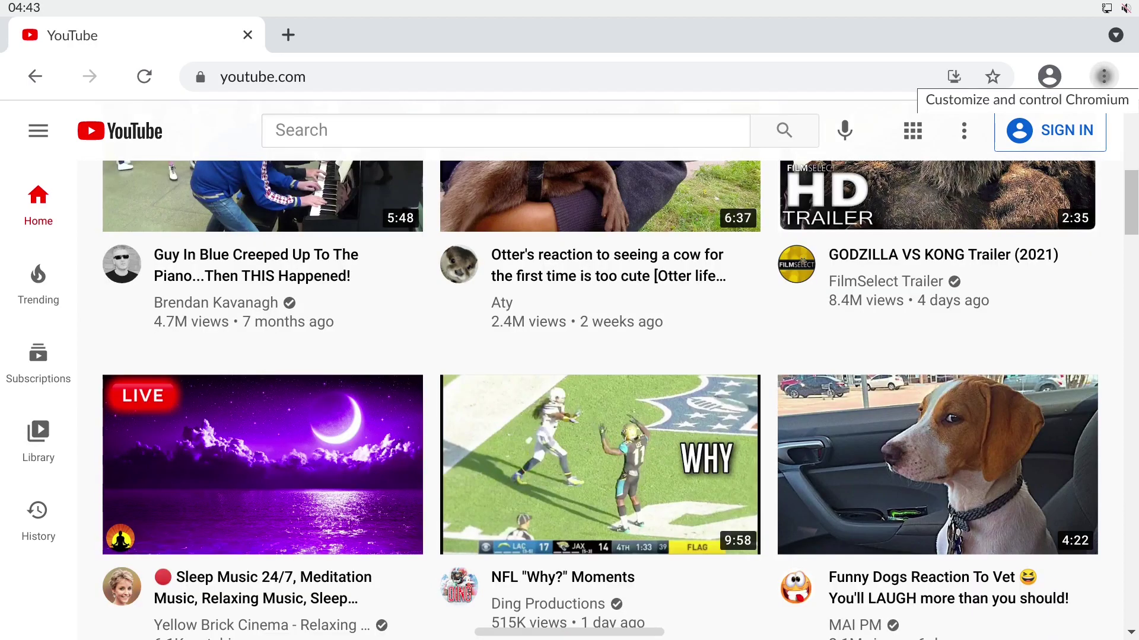
{"action": "left_click", "coordinate": [1103, 76]}
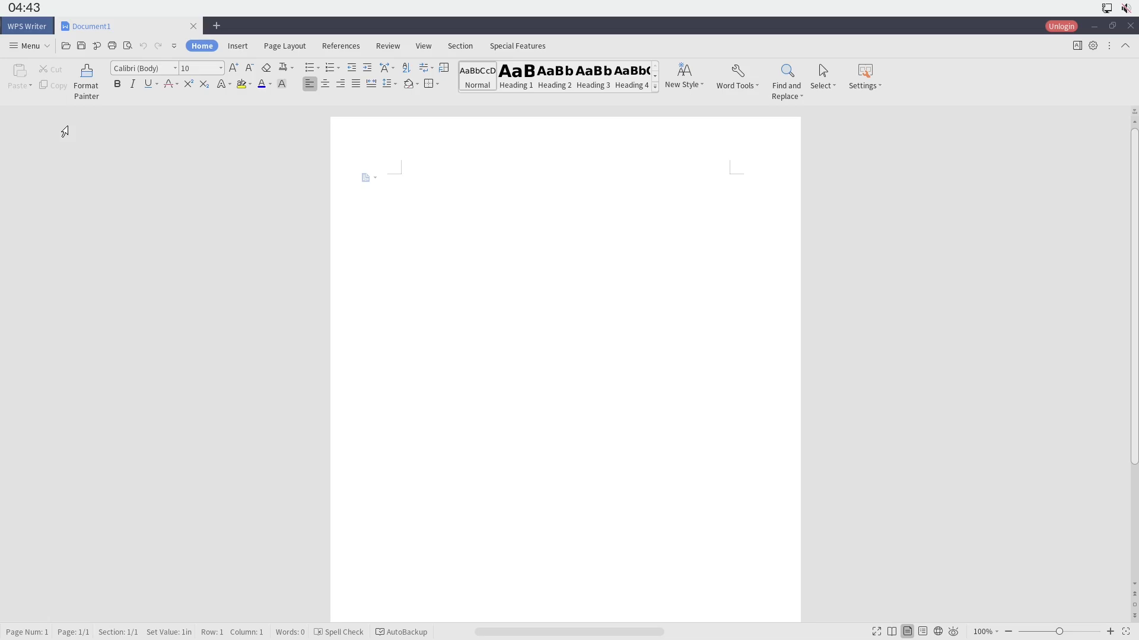
Step: Leave WPS Writer, close the Discover software store, and launch Konsole from the dock
{"action": "left_click", "coordinate": [268, 62]}
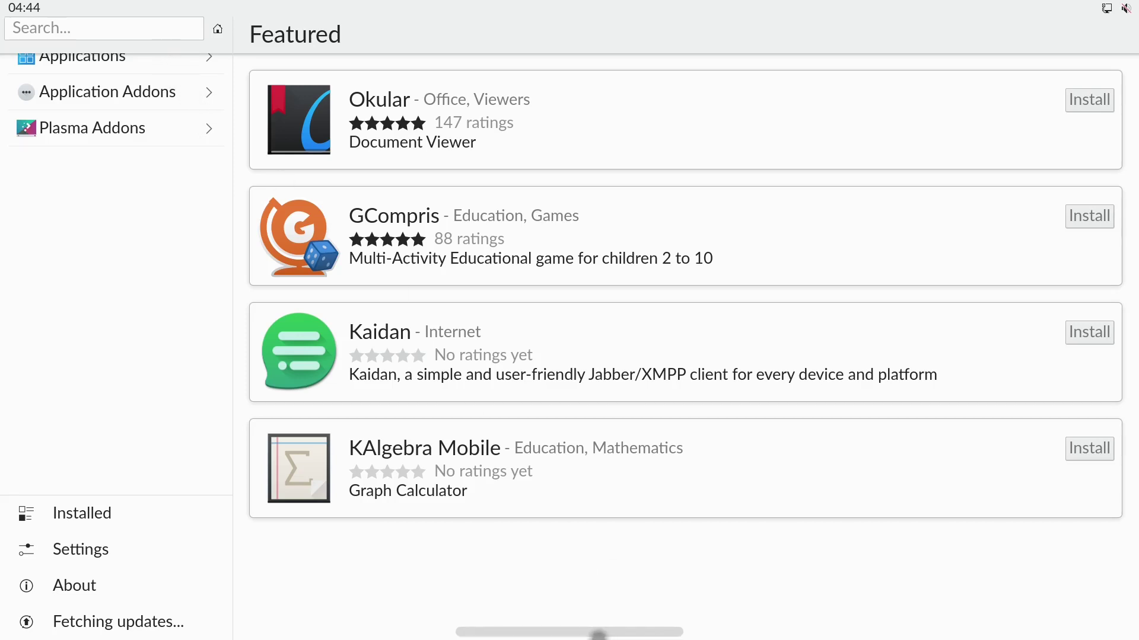
{"action": "left_click_drag", "start_coordinate": [598, 632], "coordinate": [597, 504]}
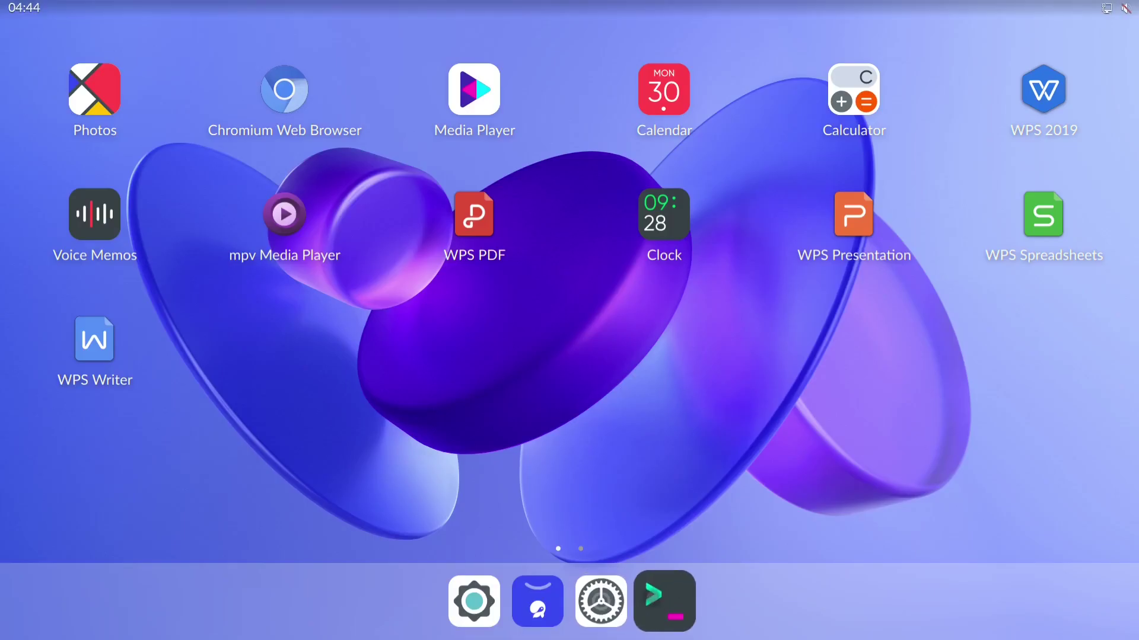
{"action": "left_click", "coordinate": [664, 601]}
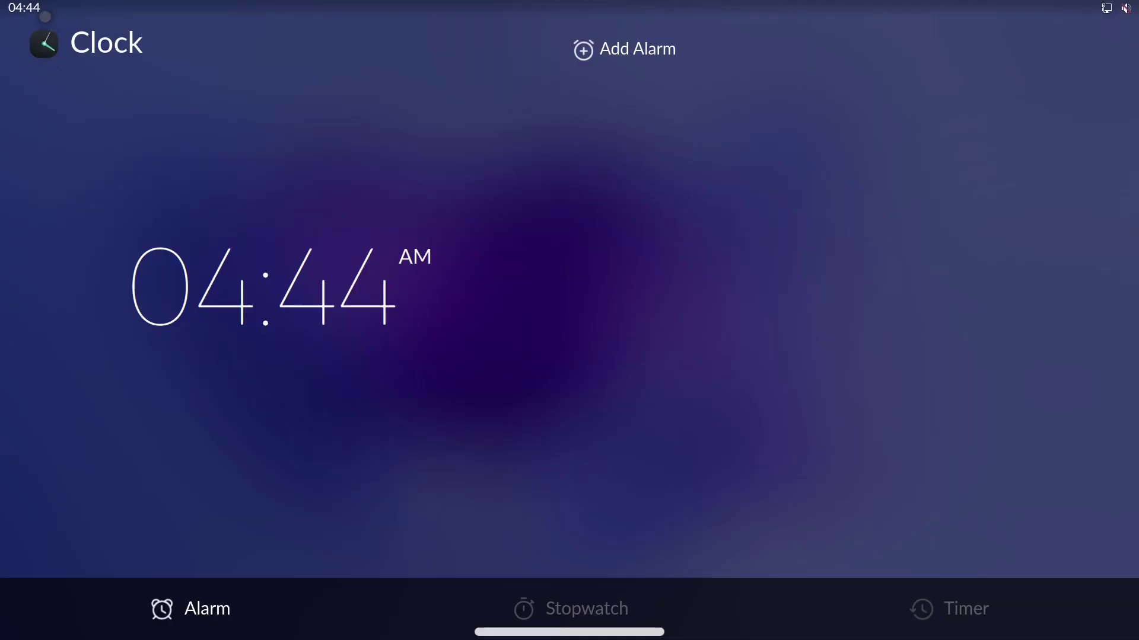
{"action": "left_click_drag", "start_coordinate": [72, 3], "coordinate": [72, 262]}
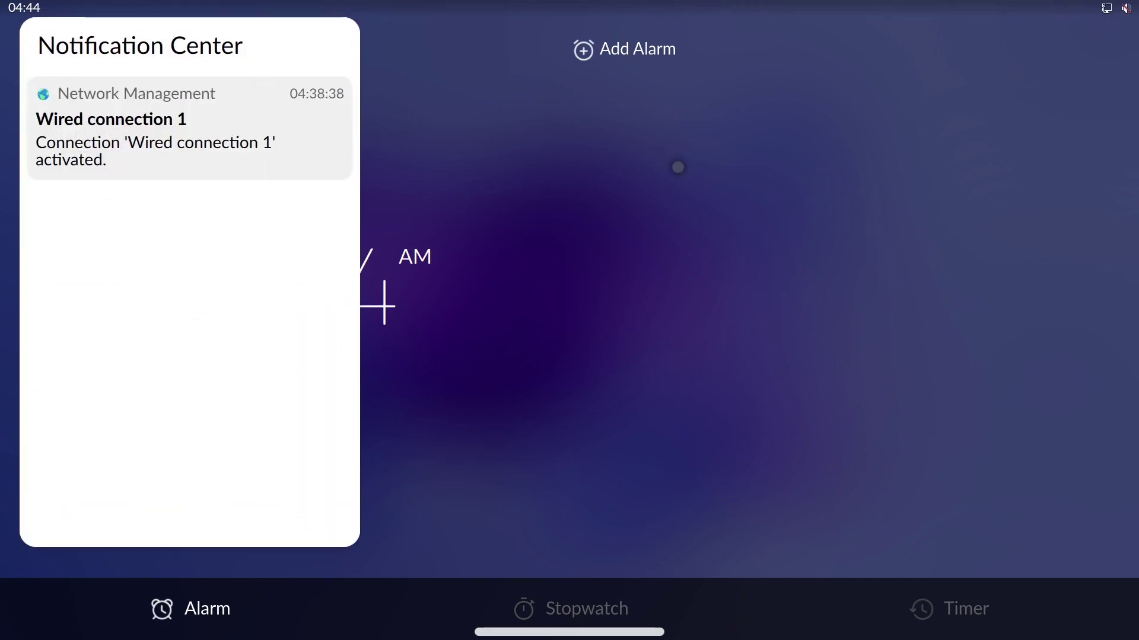
{"action": "left_click", "coordinate": [668, 151]}
{"action": "mouse_move", "coordinate": [1103, 3]}
{"action": "left_mouse_down"}
{"action": "mouse_move", "coordinate": [1091, 341]}
{"action": "mouse_move", "coordinate": [1062, 541]}
{"action": "left_mouse_up"}
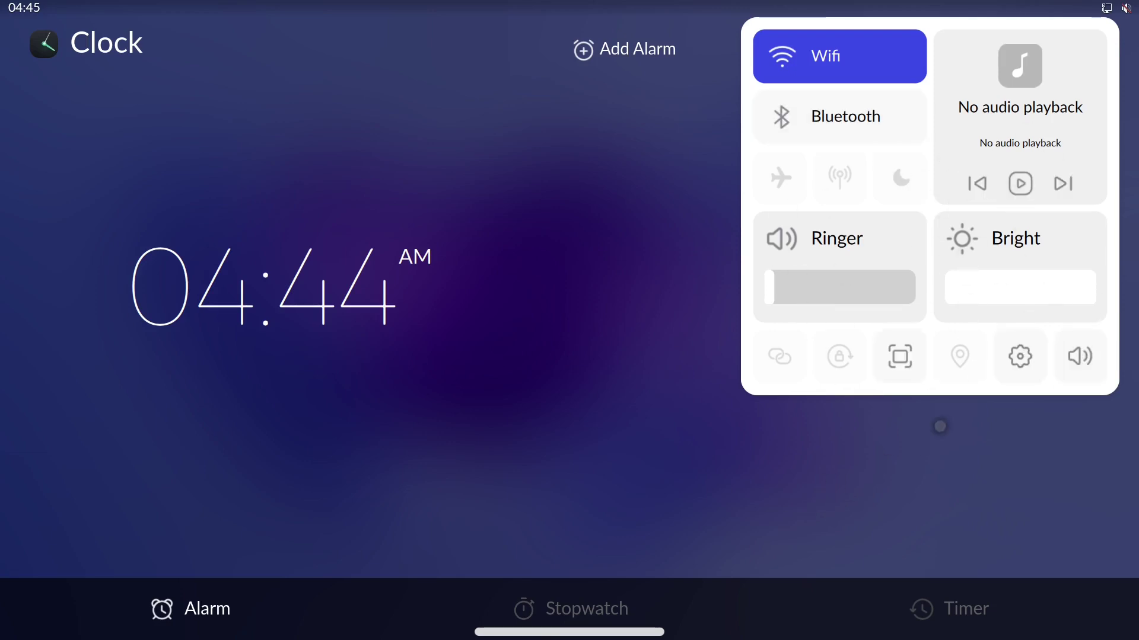
{"action": "left_click", "coordinate": [558, 233]}
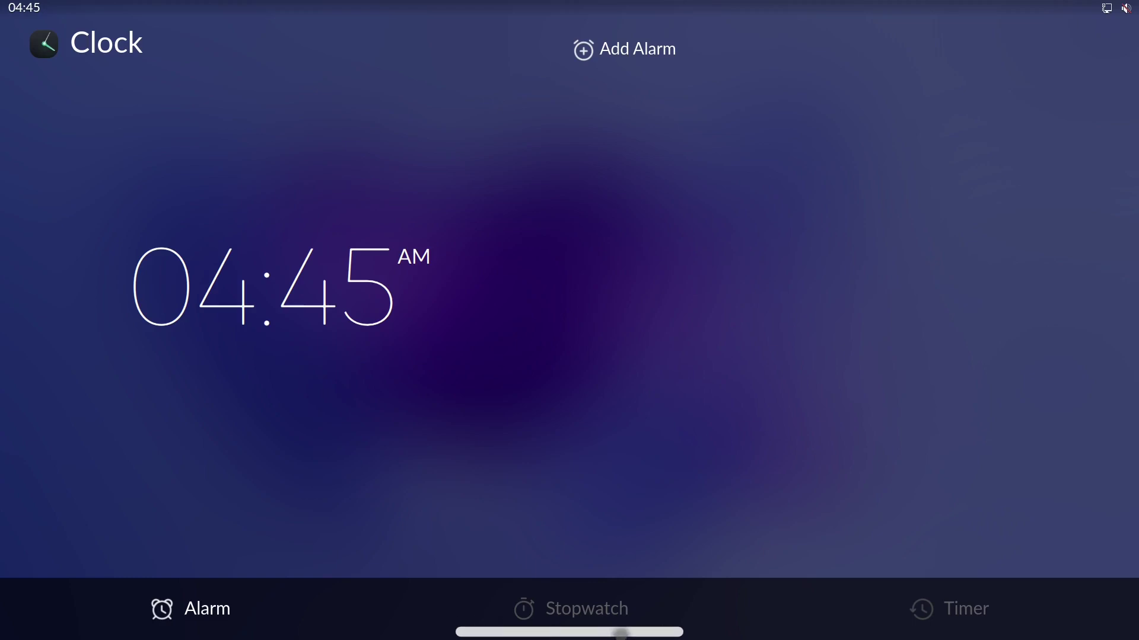
Step: Swipe up from the bottom gesture bar to dismiss the Clock app
{"action": "left_click_drag", "start_coordinate": [617, 631], "coordinate": [671, 334]}
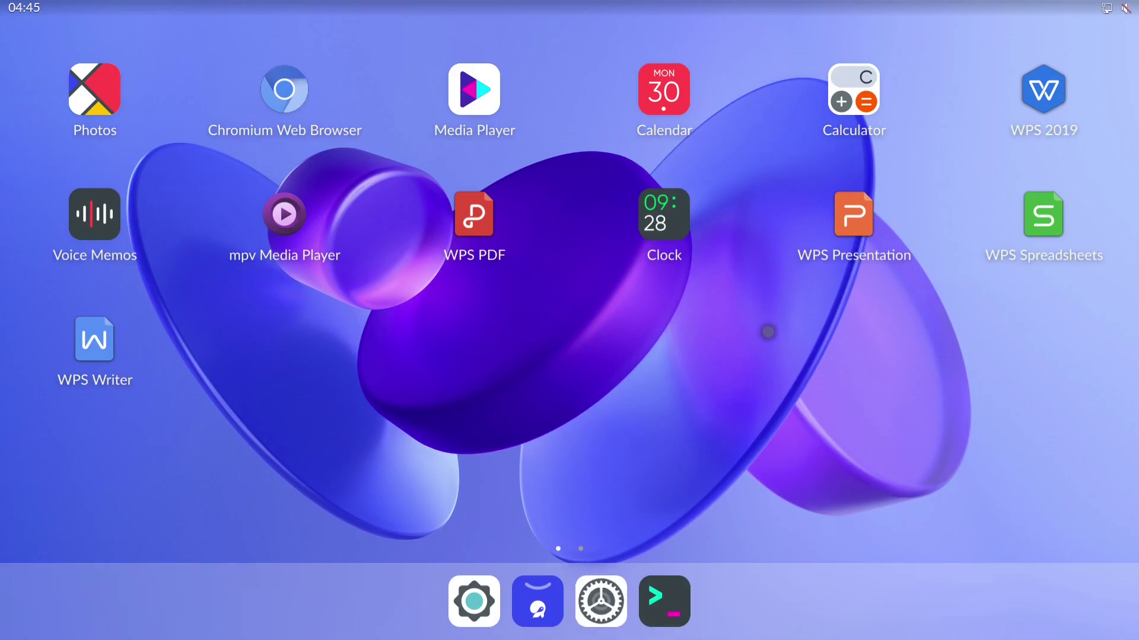